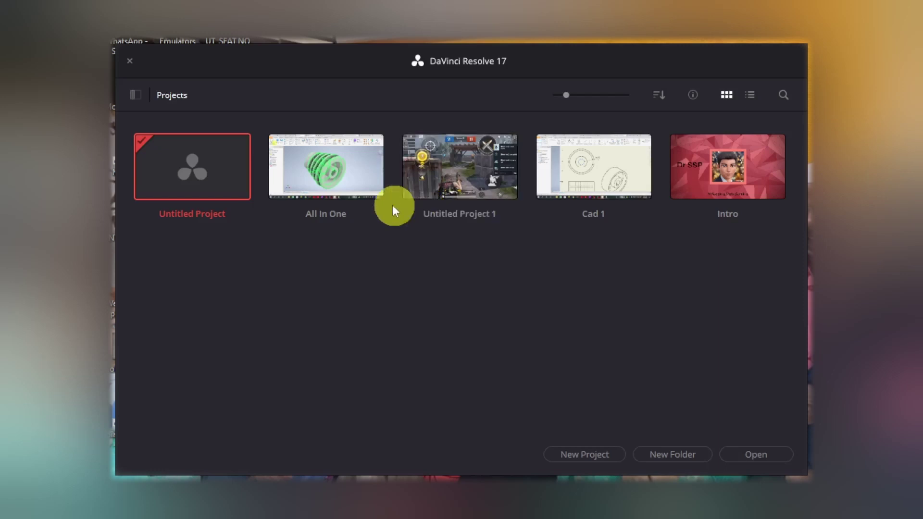
- Open Untitled Project and dismiss the Cache Location Update Required warning
double_click(228, 189)
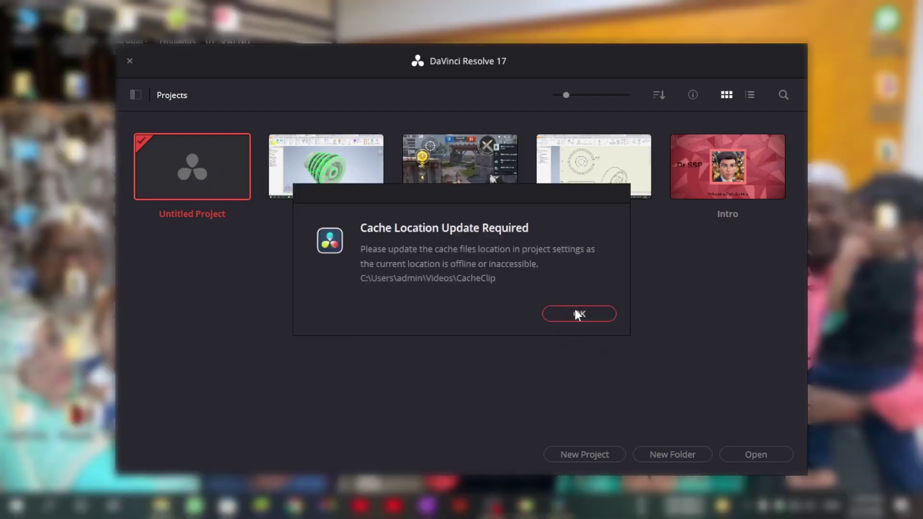
left_click(577, 312)
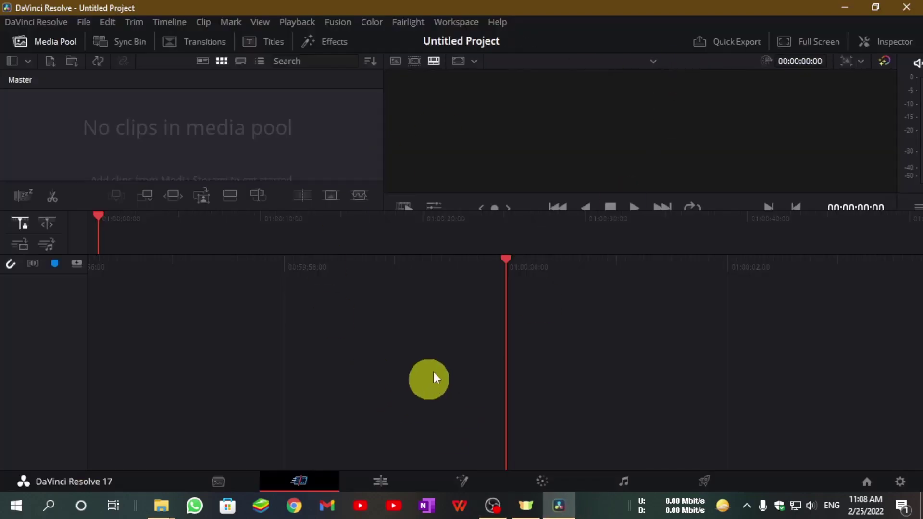
- Import clip 1.mp4 from Desktop\All Video into the media pool via Import Media
right_click(158, 118)
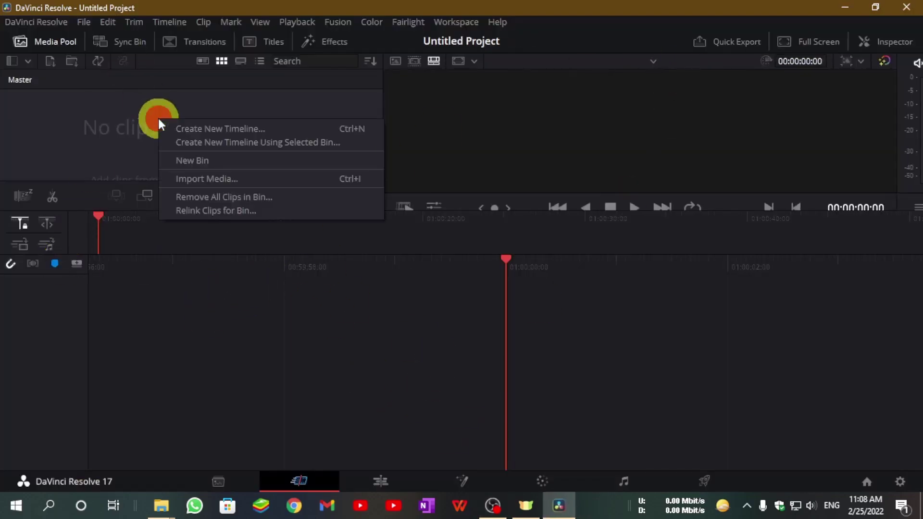
left_click(208, 180)
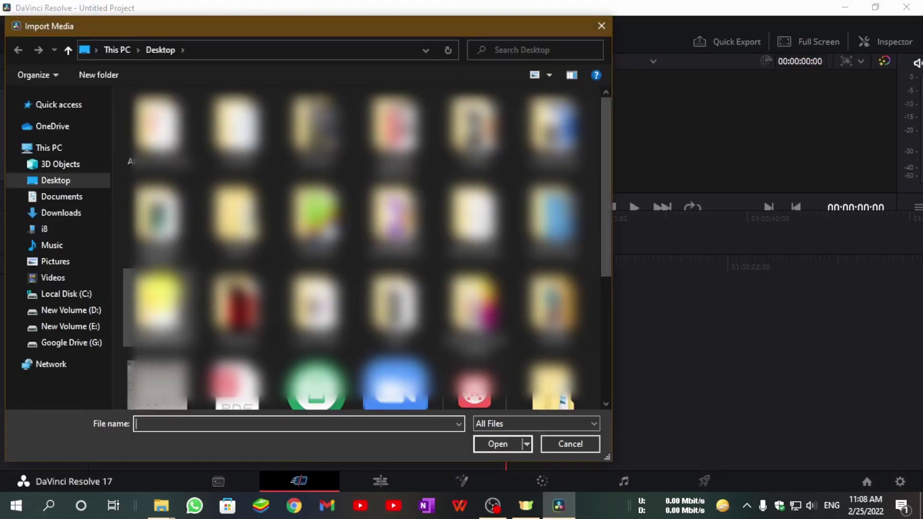
scroll(288, 250, "down", 5)
scroll(289, 250, "up", 3)
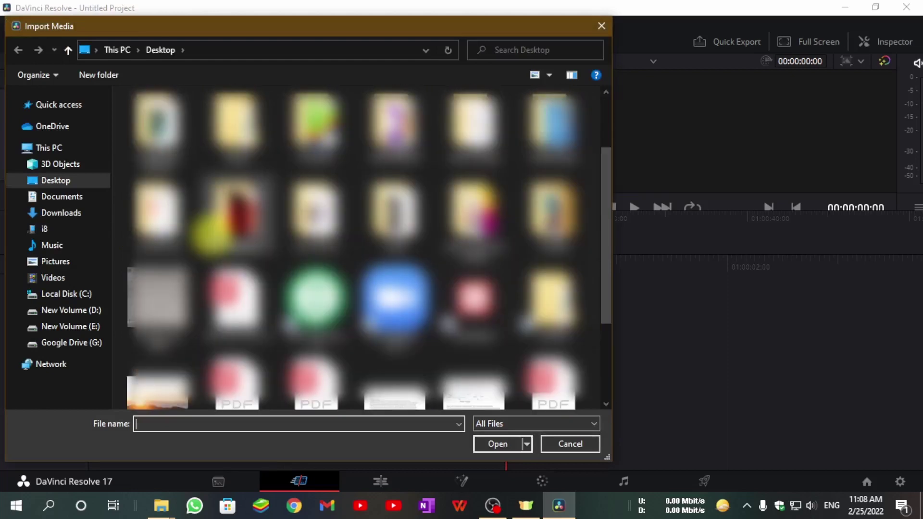
scroll(505, 330, "down", 3)
scroll(361, 291, "up", 3)
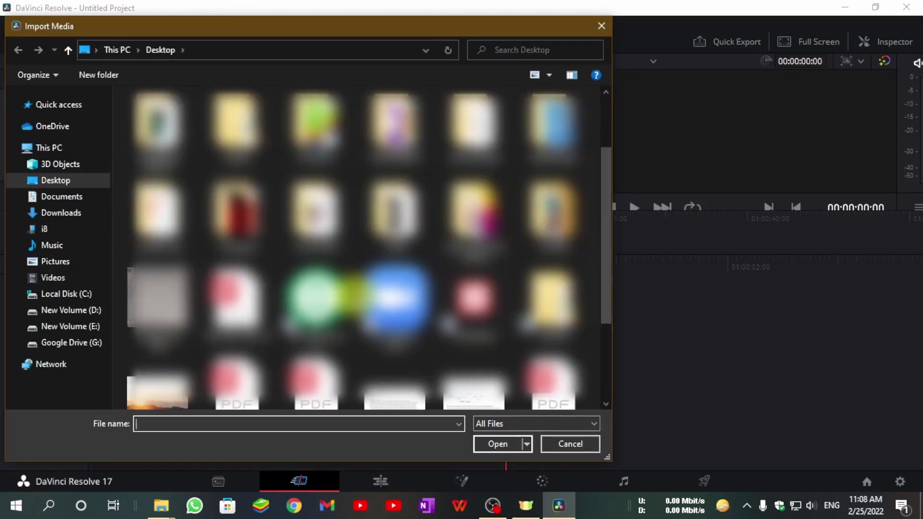
left_click(82, 182)
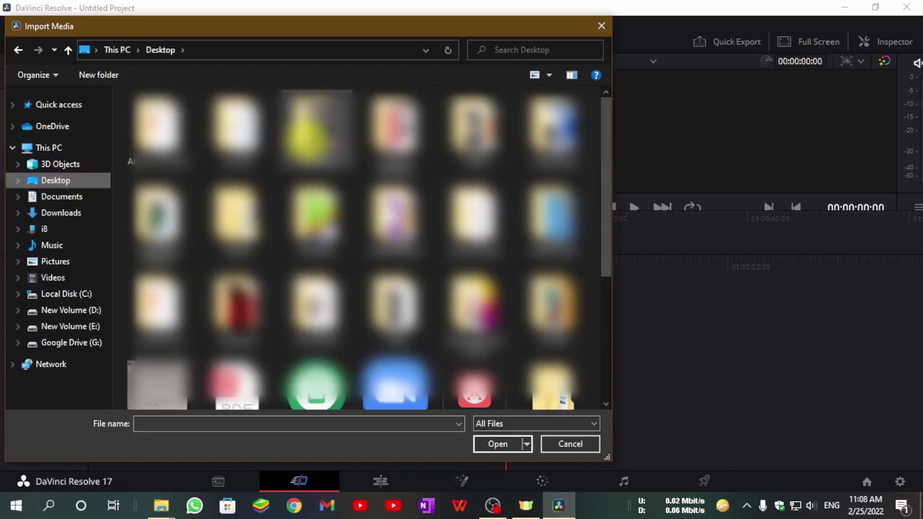
double_click(317, 130)
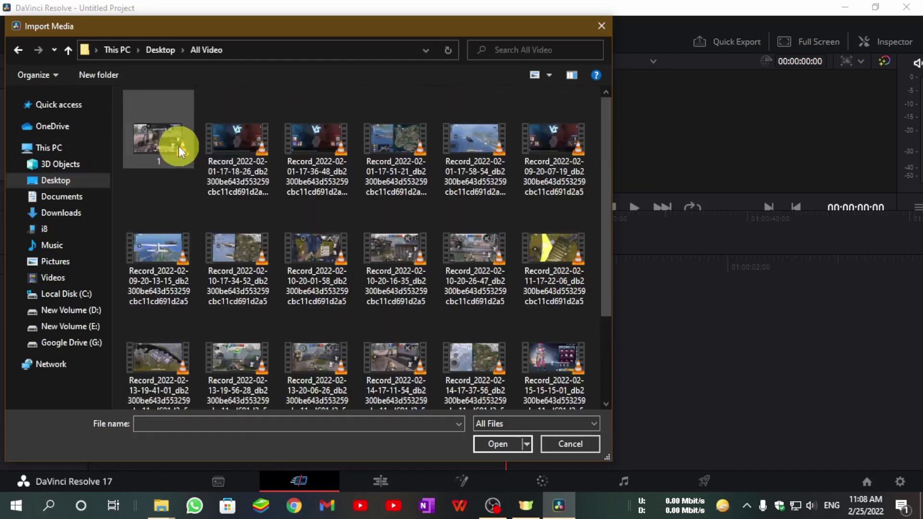
left_click_drag(179, 152, 175, 139)
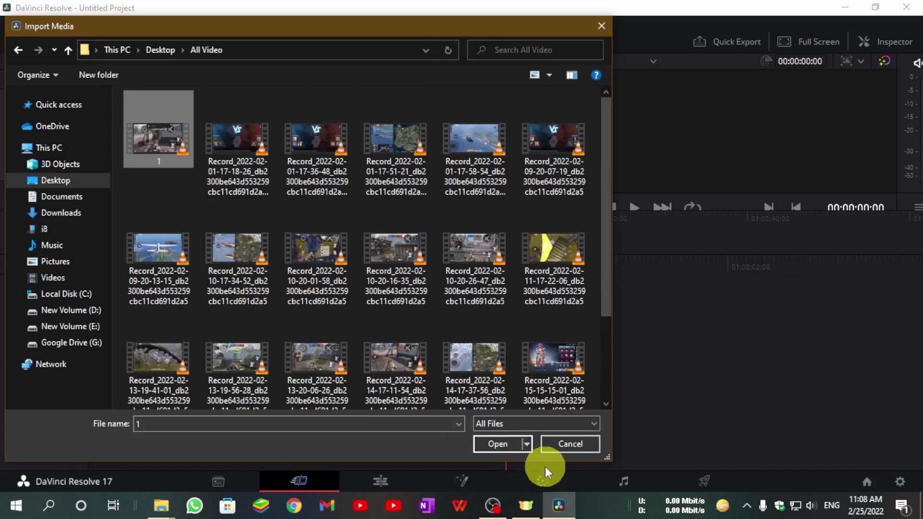
left_click(515, 443)
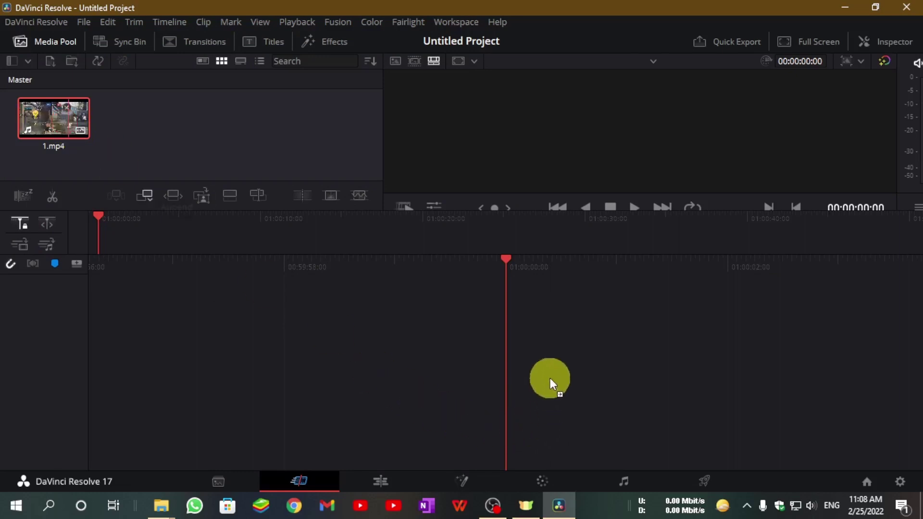
- Drop 1.mp4 onto the timeline to create Timeline 1, then move to the Edit page
left_click_drag(66, 126, 540, 383)
key("ctrl+z")
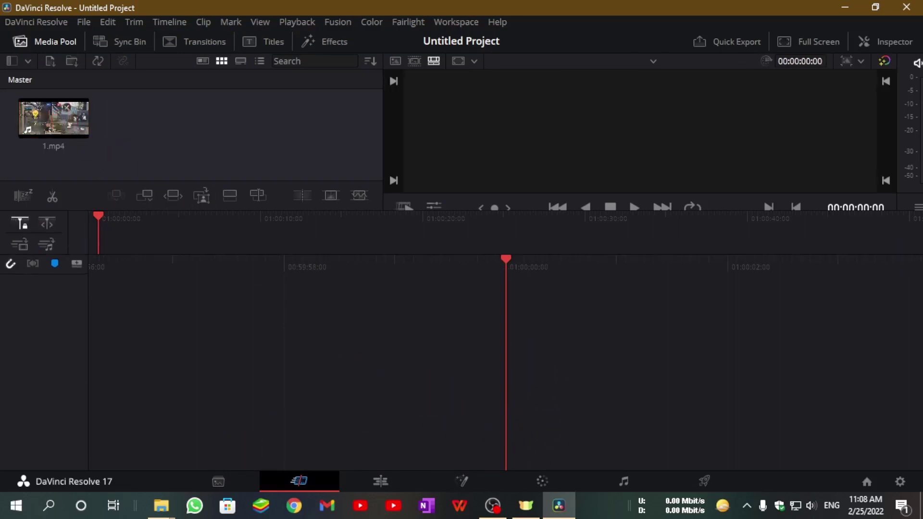
mouse_move(78, 129)
left_mouse_down()
mouse_move(172, 206)
mouse_move(532, 428)
left_mouse_up()
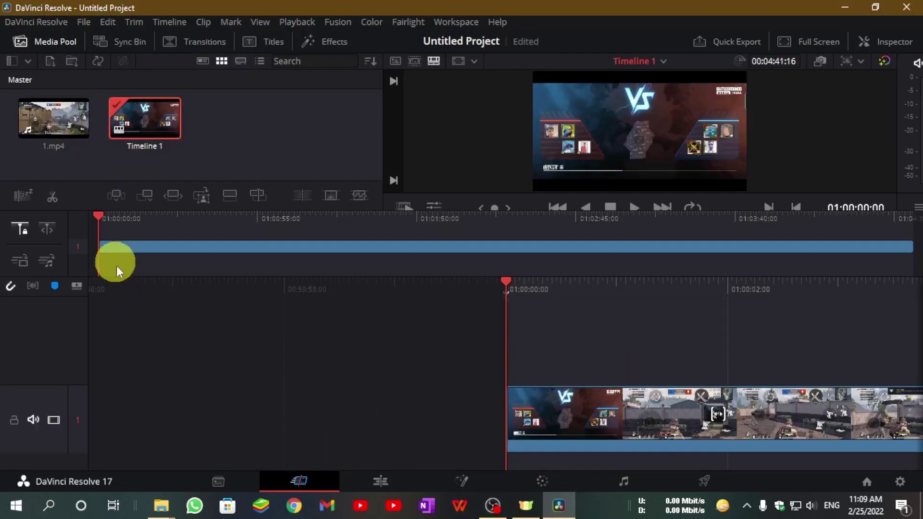
left_click(367, 484)
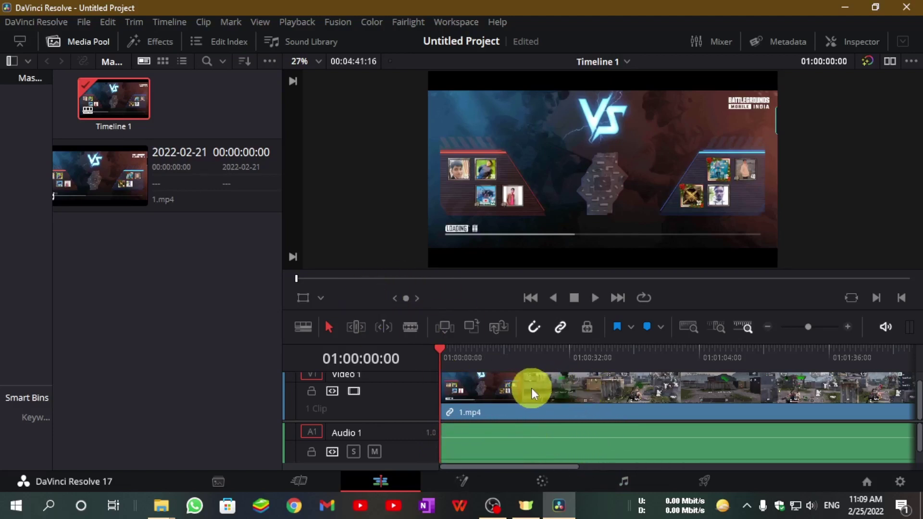
- Turn on the audio waveform display for the timeline's audio track
left_click(308, 325)
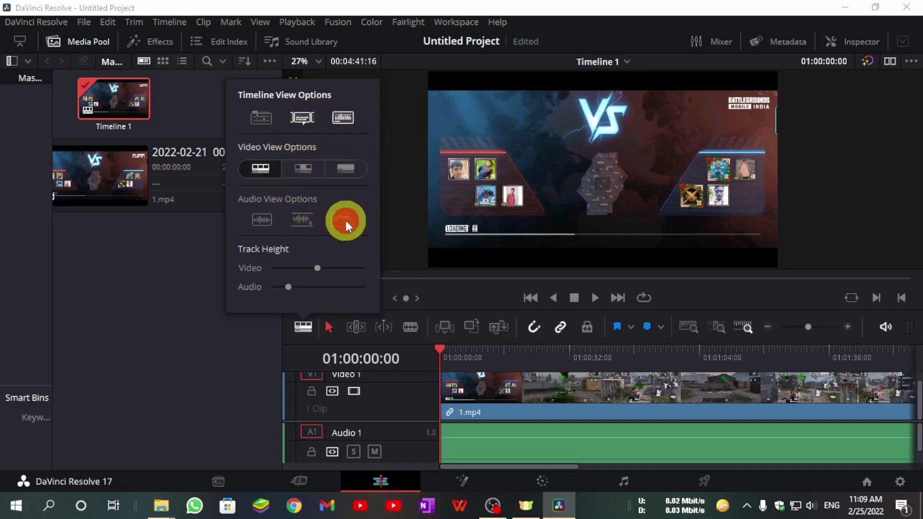
left_click(345, 221)
left_click(344, 118)
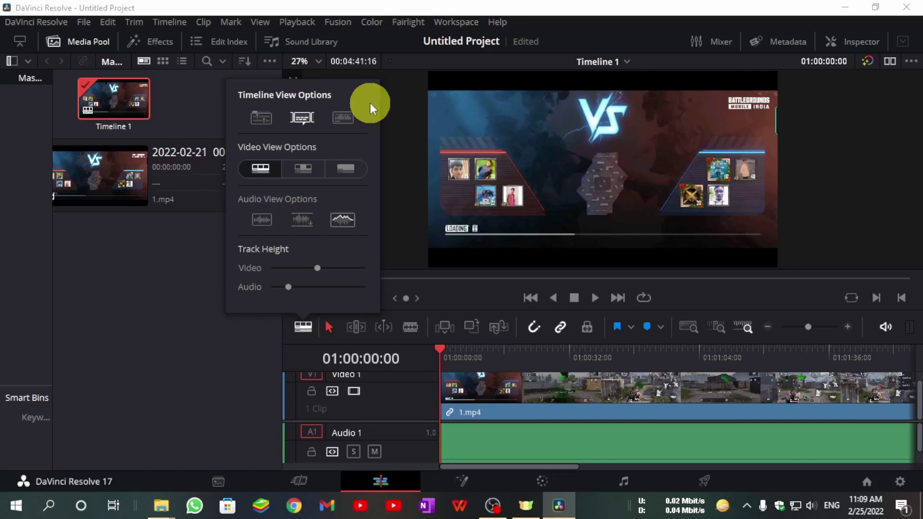
left_click(349, 117)
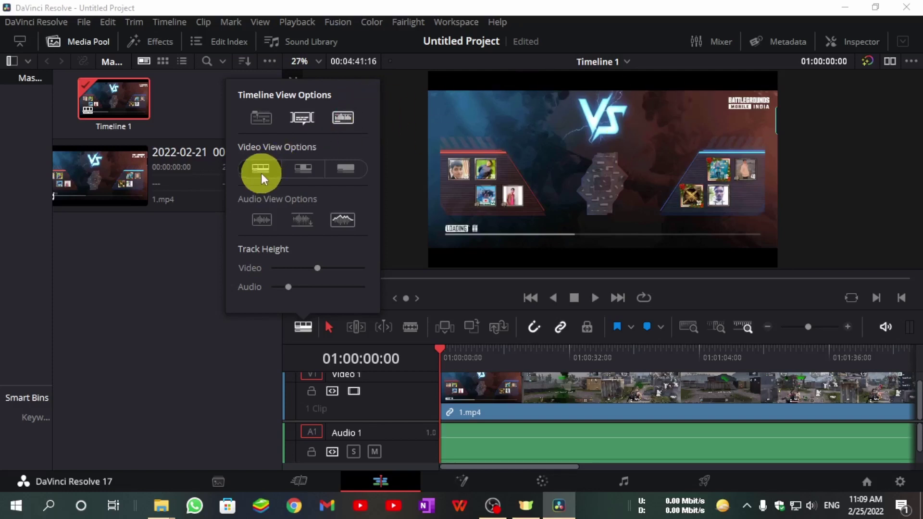
- Try first-frame and no-thumbnail video views, then restore Video 1 to filmstrip thumbnails
left_click(302, 166)
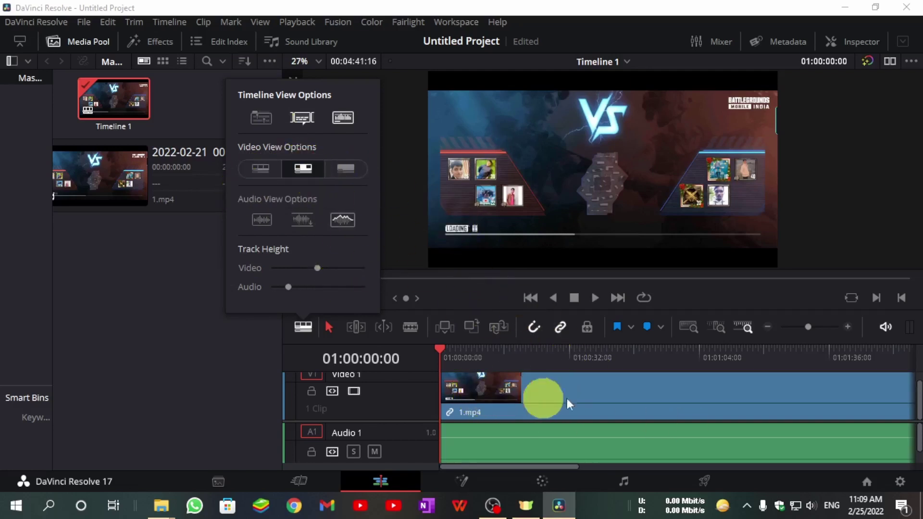
left_click(353, 181)
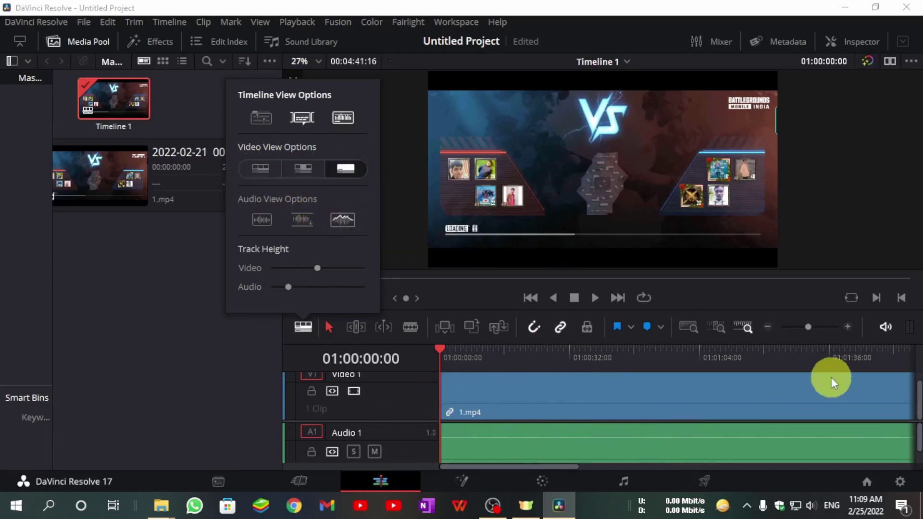
left_click(273, 168)
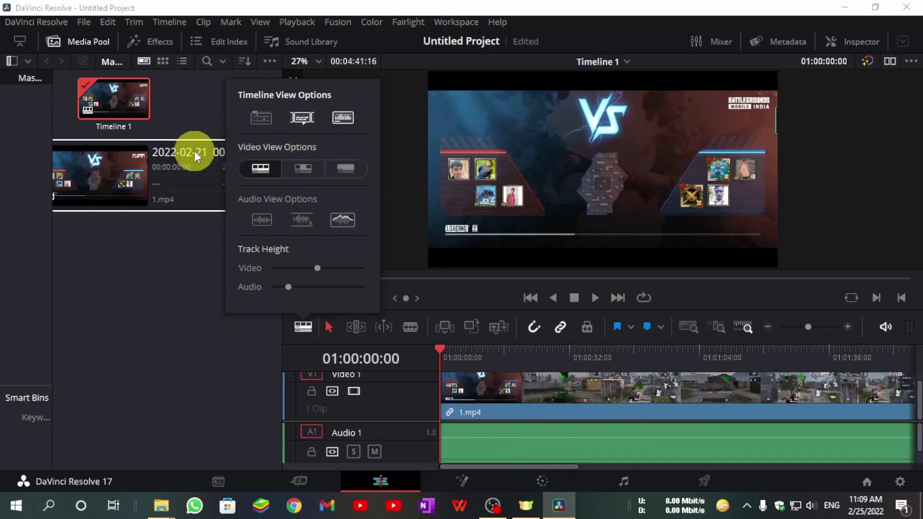
left_click(347, 174)
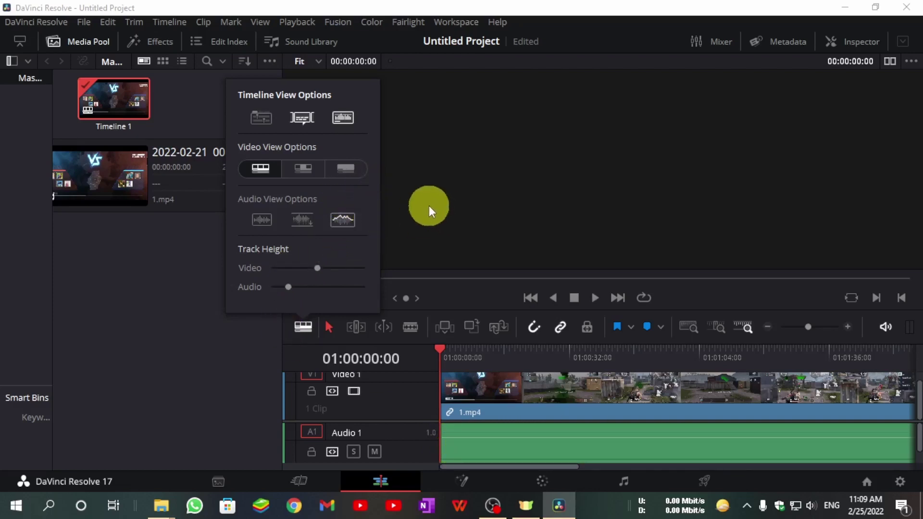
- Read the Windows Security notice about Resolve.exe being blocked, then close Action Center
left_click(902, 506)
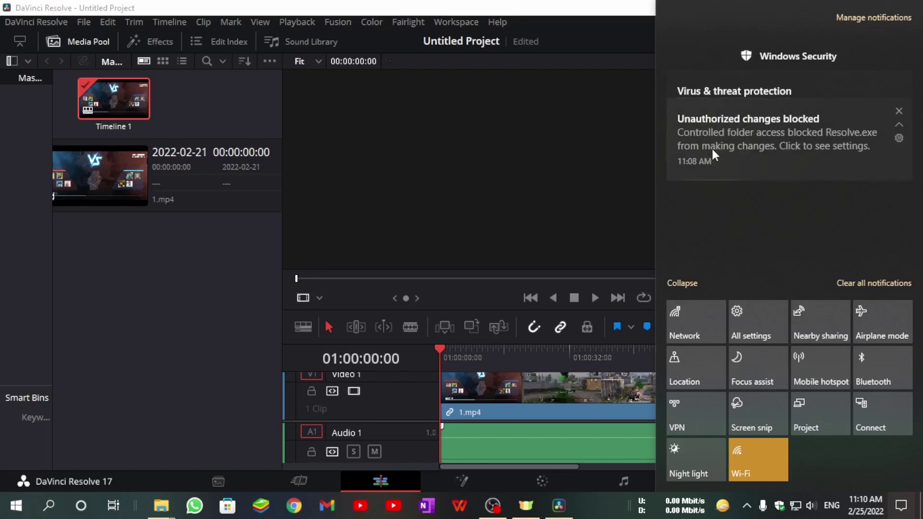
left_click(654, 178)
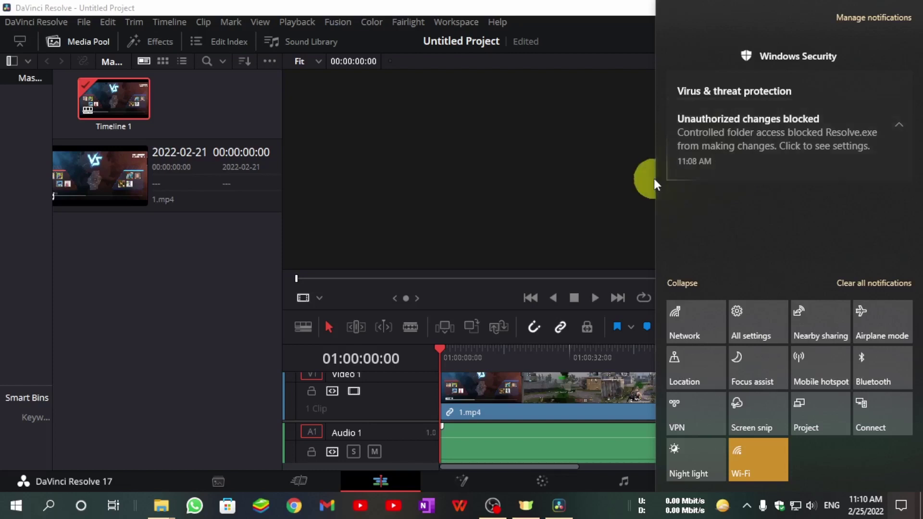
left_click(642, 176)
left_click(621, 175)
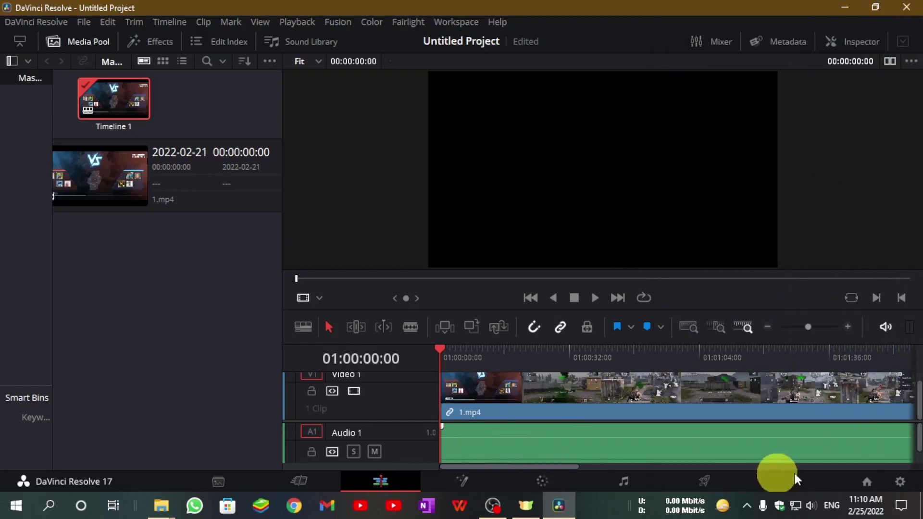
- Set the proxy generation working folder to D:\My Videous\CacheClip in Project Settings
left_click(900, 483)
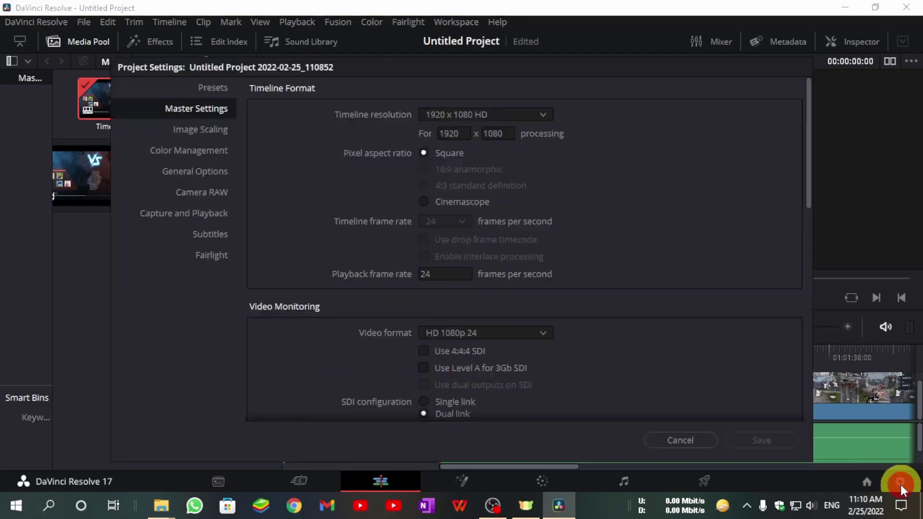
scroll(377, 267, "down", 5)
scroll(376, 267, "down", 2)
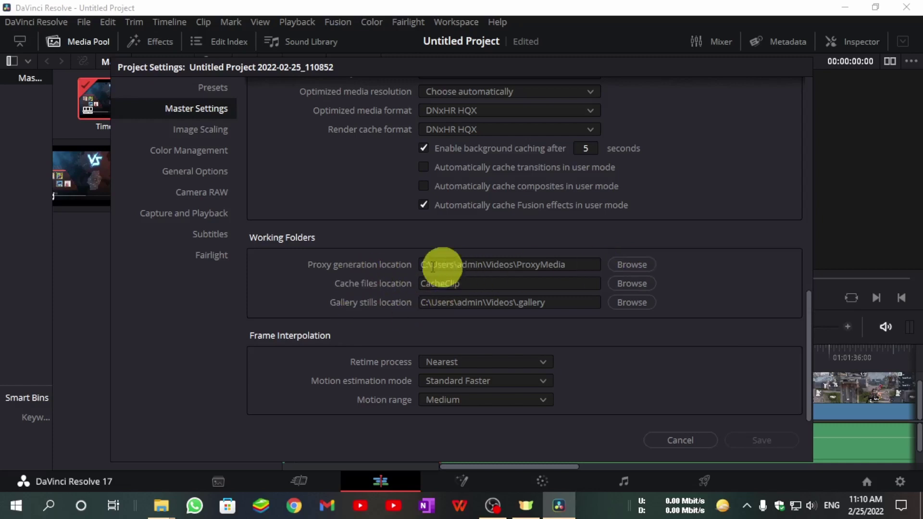
left_click(625, 267)
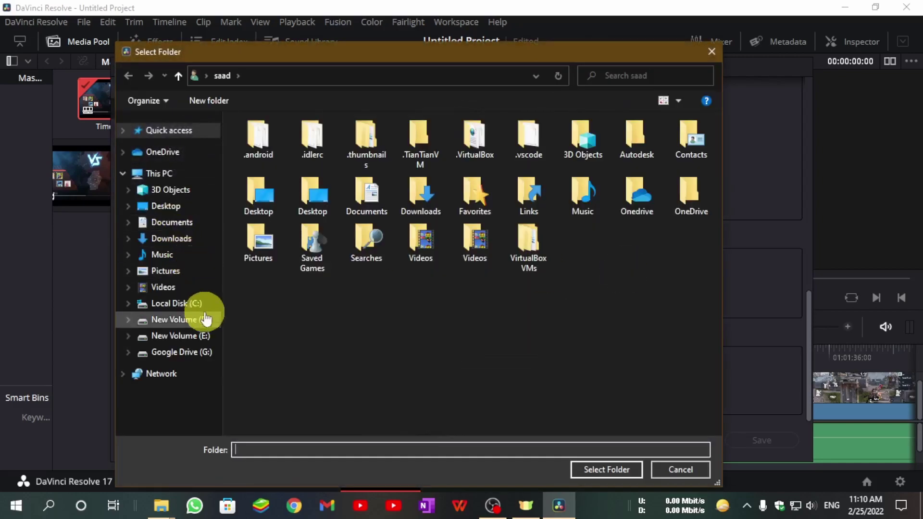
left_click(197, 320)
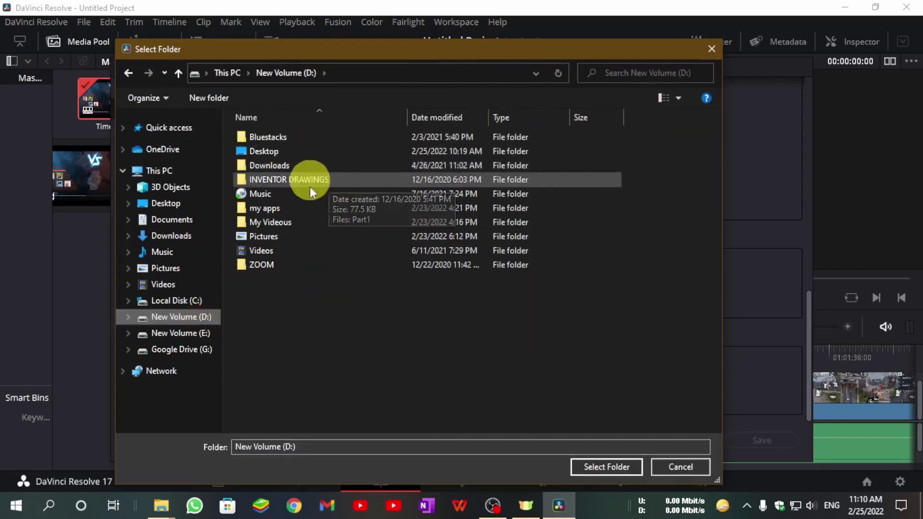
double_click(311, 221)
left_click(311, 138)
double_click(311, 138)
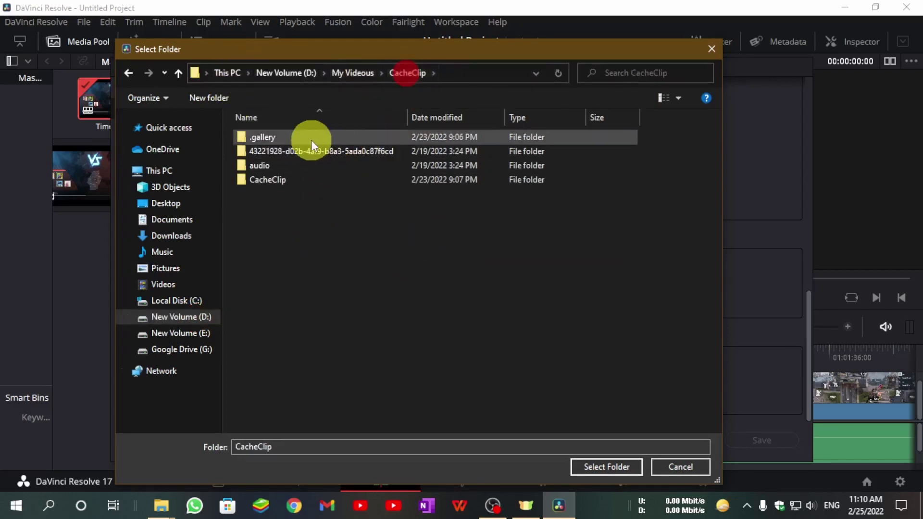
left_click(373, 73)
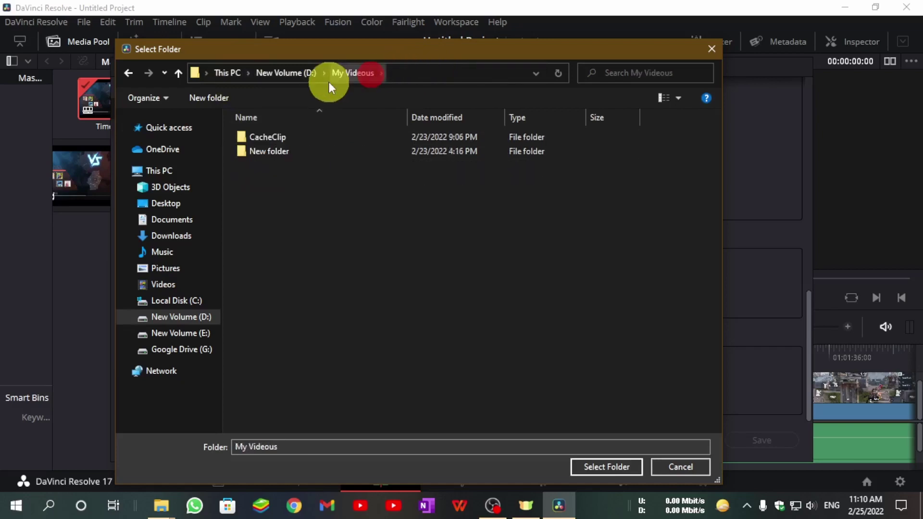
left_click(329, 136)
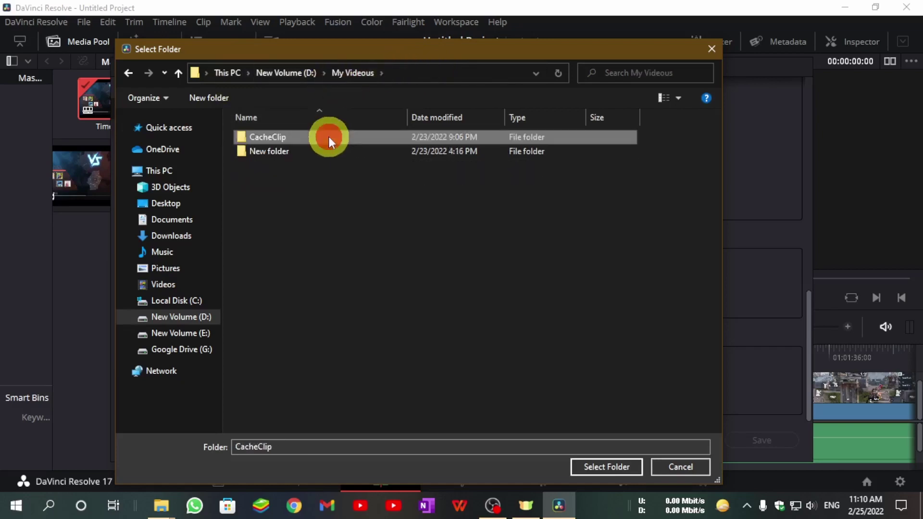
left_click(608, 467)
- Set the cache files location to D:\My Videous\CacheClip
left_click(630, 284)
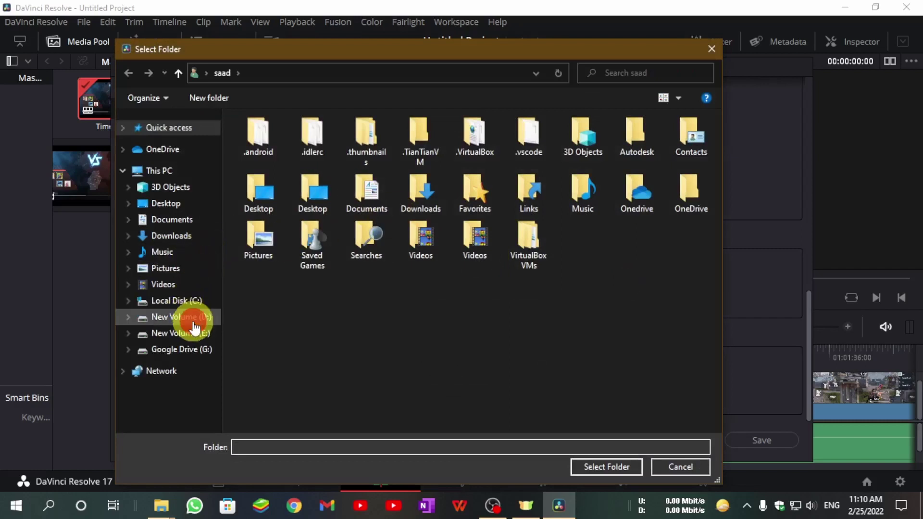
left_click(193, 320)
double_click(330, 224)
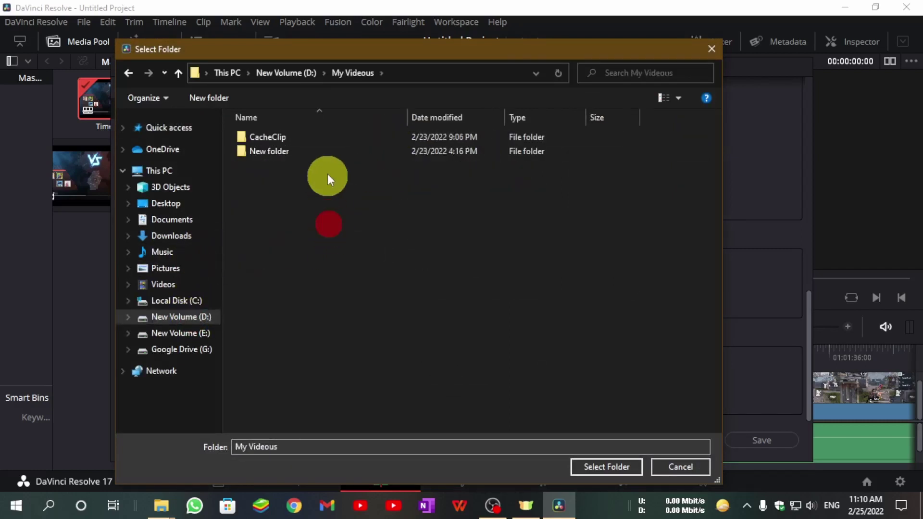
left_click(331, 137)
left_click(629, 466)
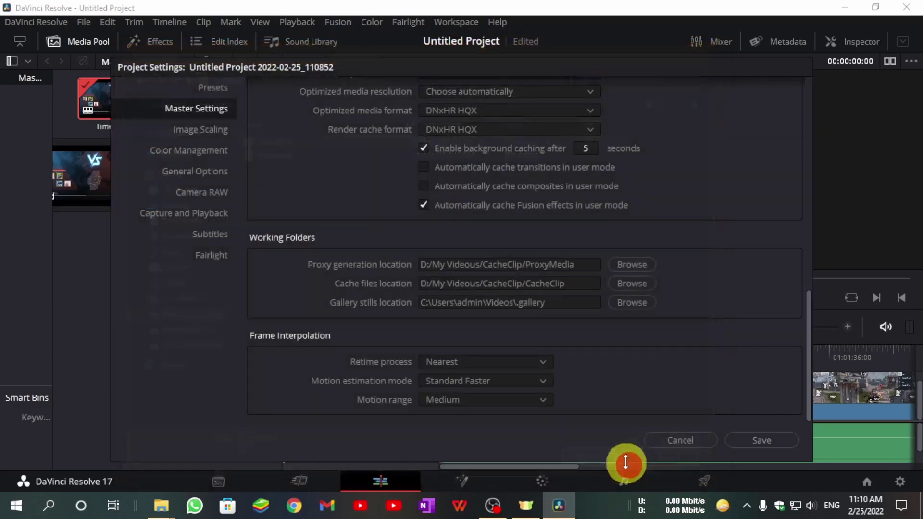
- Set the gallery stills location to D:\My Videous\CacheClip
left_click(632, 302)
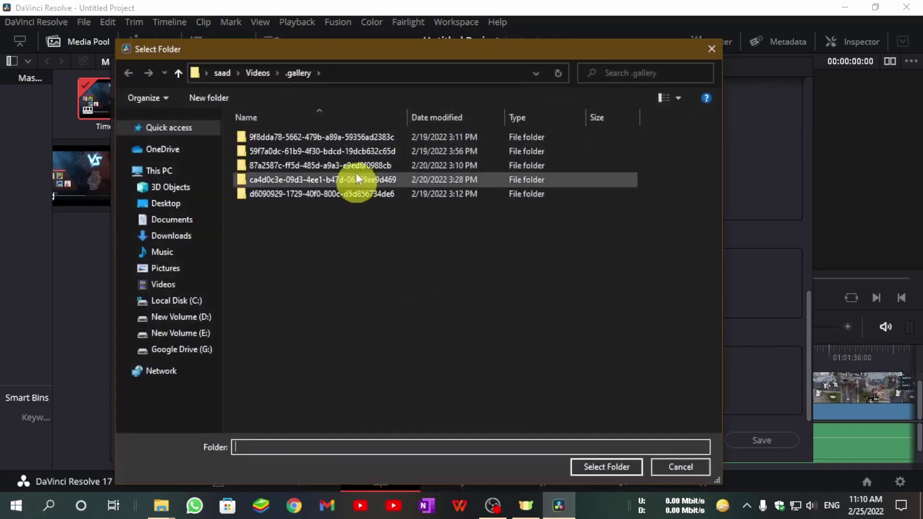
left_click(174, 321)
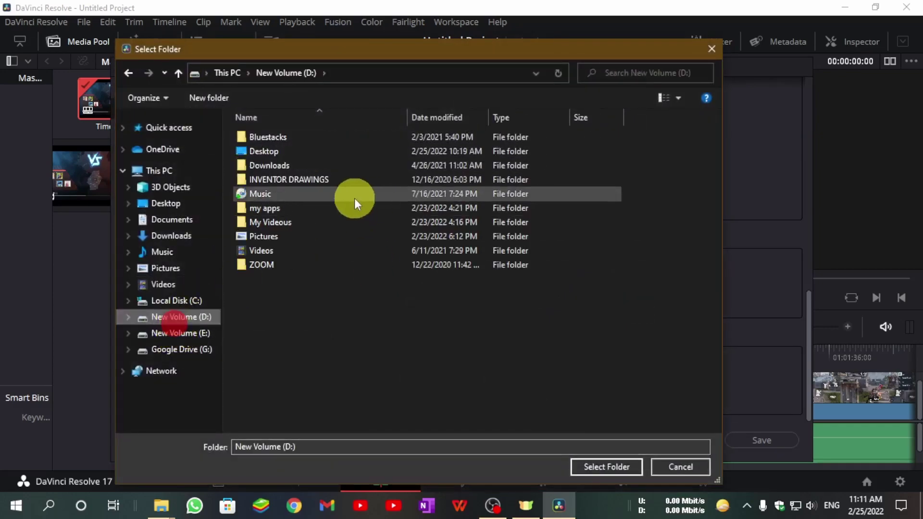
double_click(354, 221)
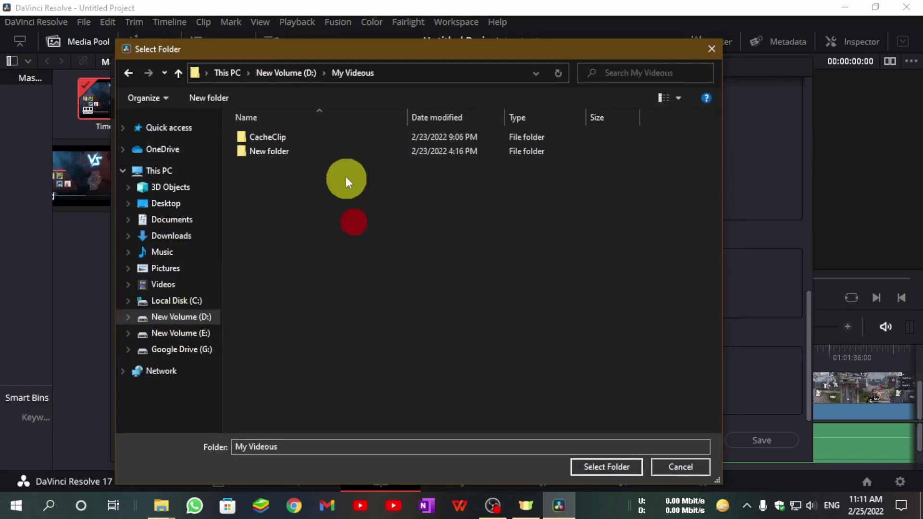
left_click(342, 142)
left_click(602, 464)
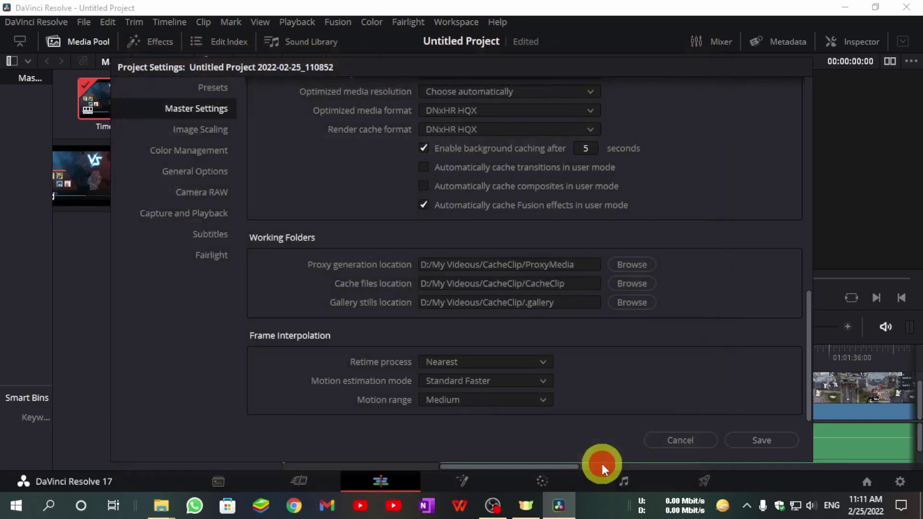
- Save Project Settings, accepting the Capture Location warning and dismissing the gallery path prompt
left_click(756, 441)
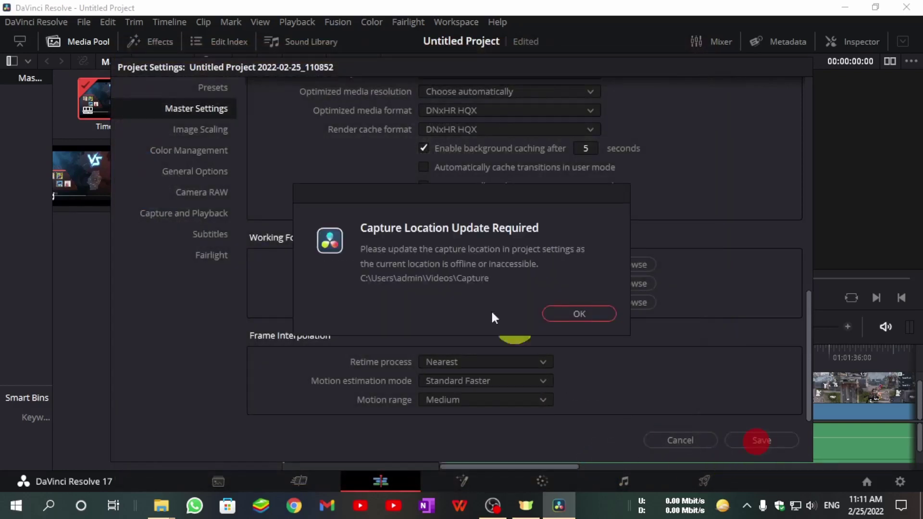
left_click(580, 320)
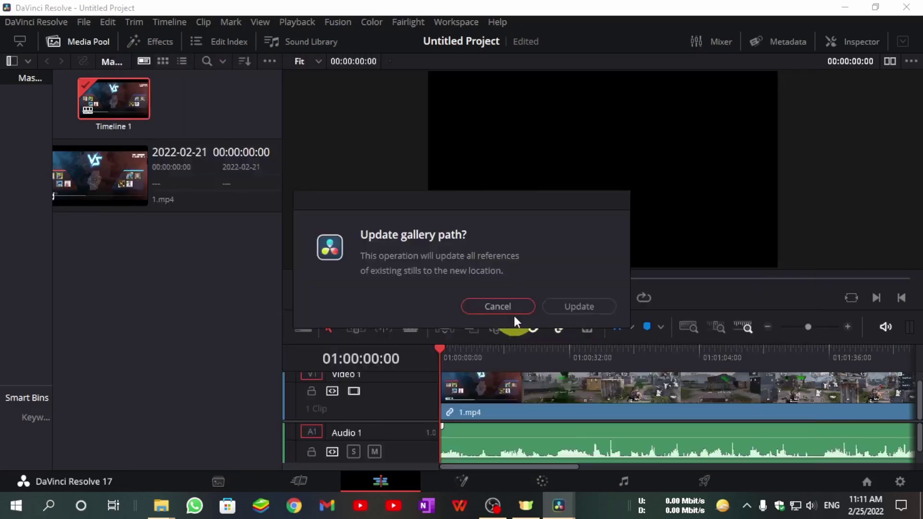
left_click(587, 306)
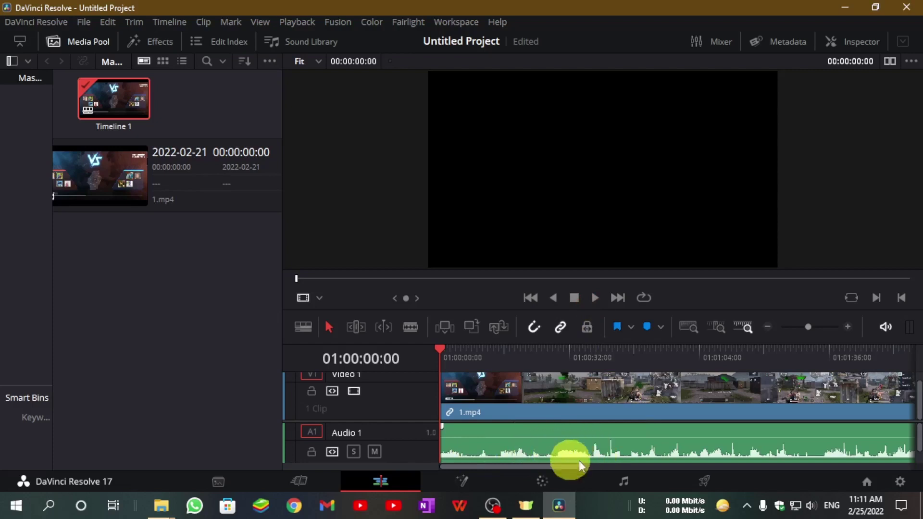
- Hide the Audio 1 waveform and drag the viewer/timeline divider up to enlarge the timeline
left_click(308, 327)
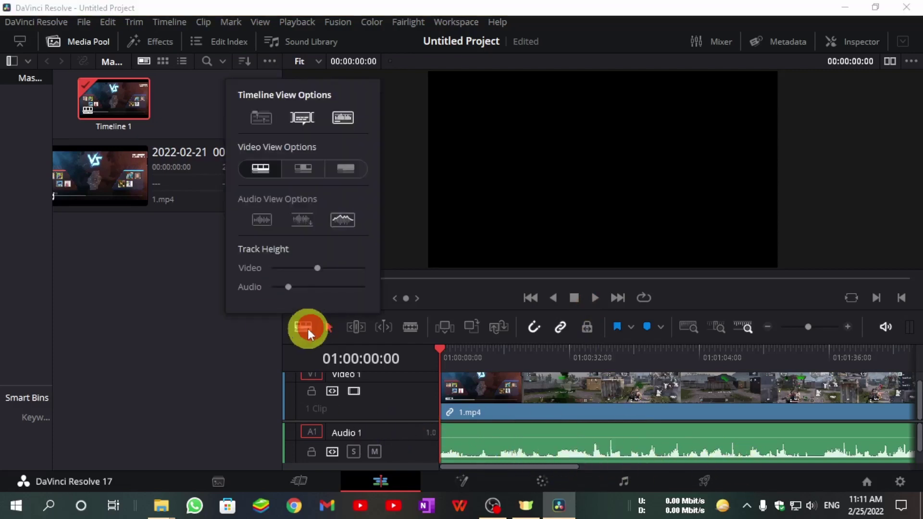
left_click(299, 224)
scroll(542, 432, "down", 1)
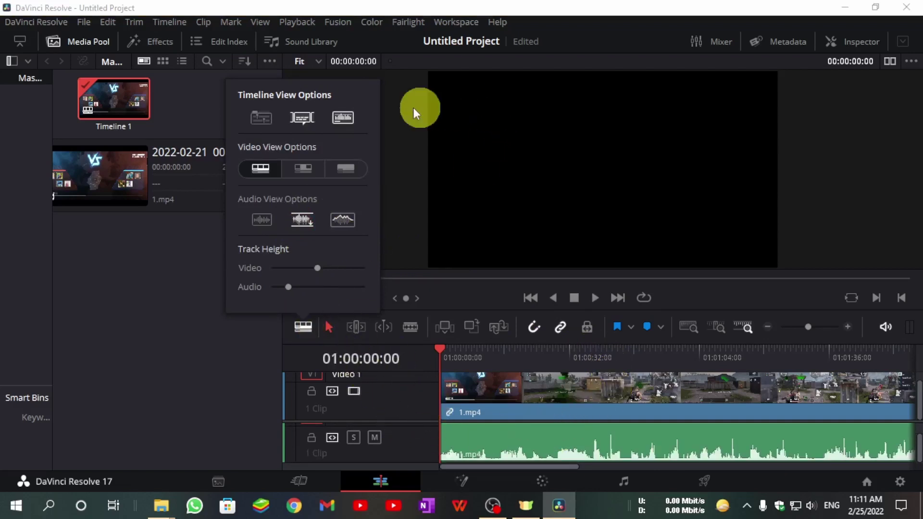
left_click(342, 117)
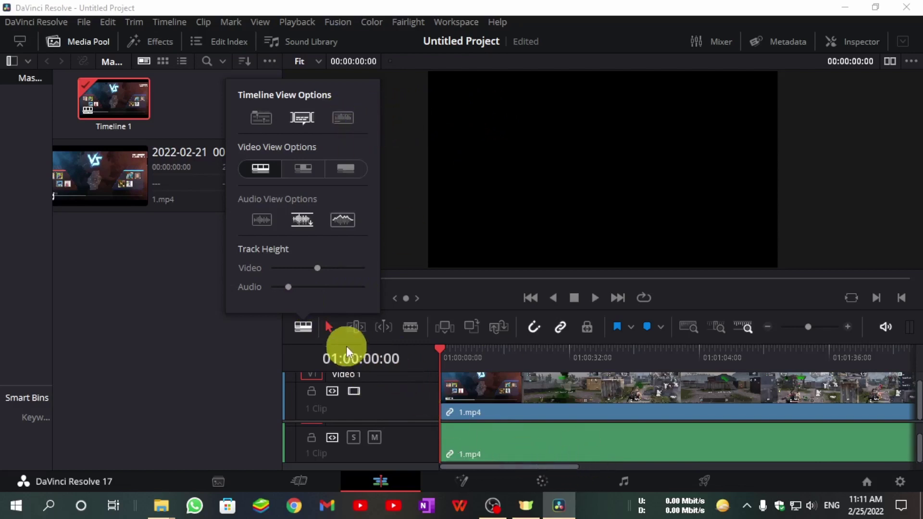
left_click(557, 341)
mouse_move(556, 340)
left_mouse_down()
mouse_move(561, 262)
mouse_move(566, 276)
left_mouse_up()
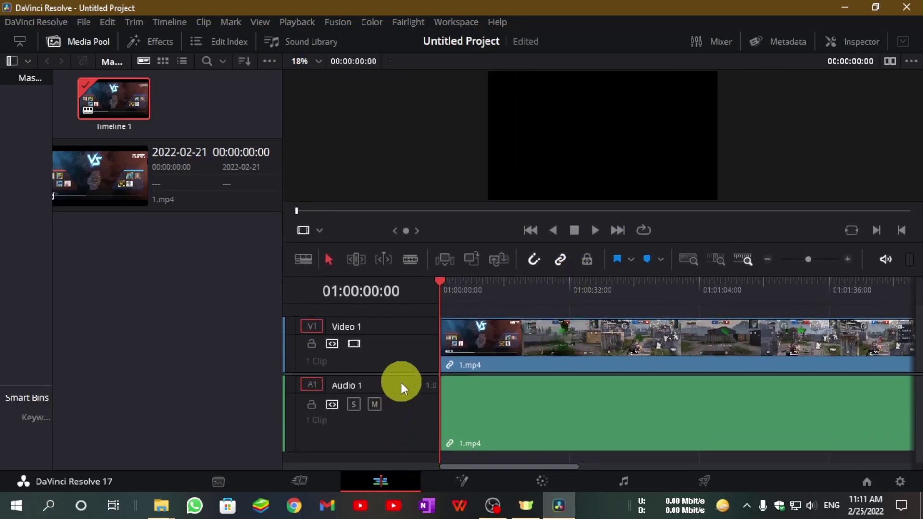
- Re-enable the audio waveform view and lower the viewer/timeline divider slightly
left_click(307, 262)
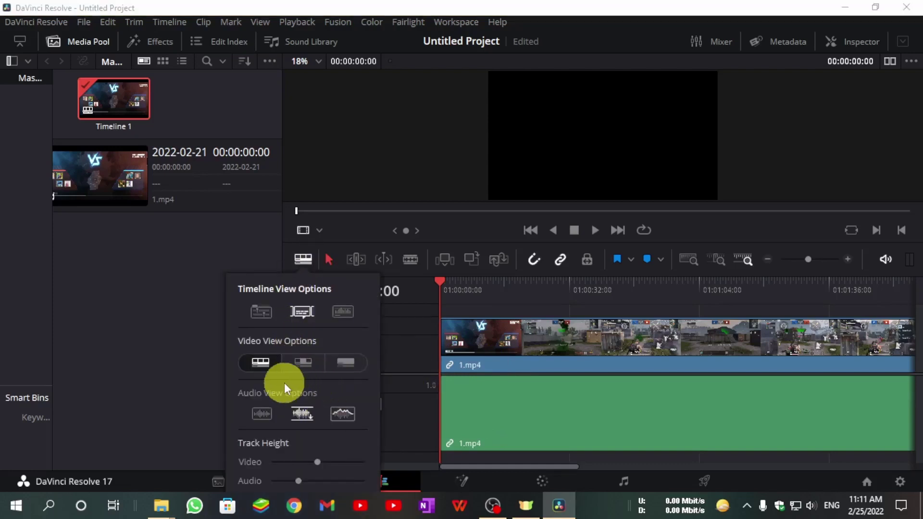
left_click(348, 314)
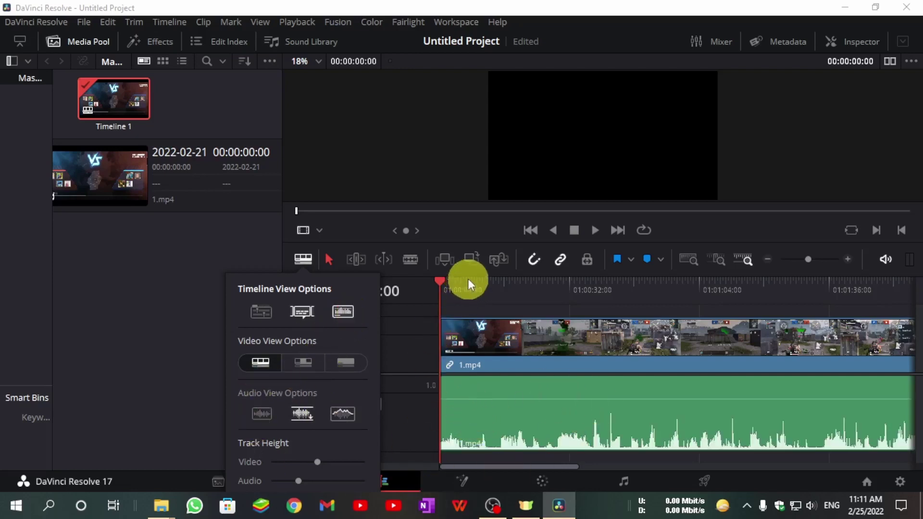
left_click_drag(471, 278, 472, 288)
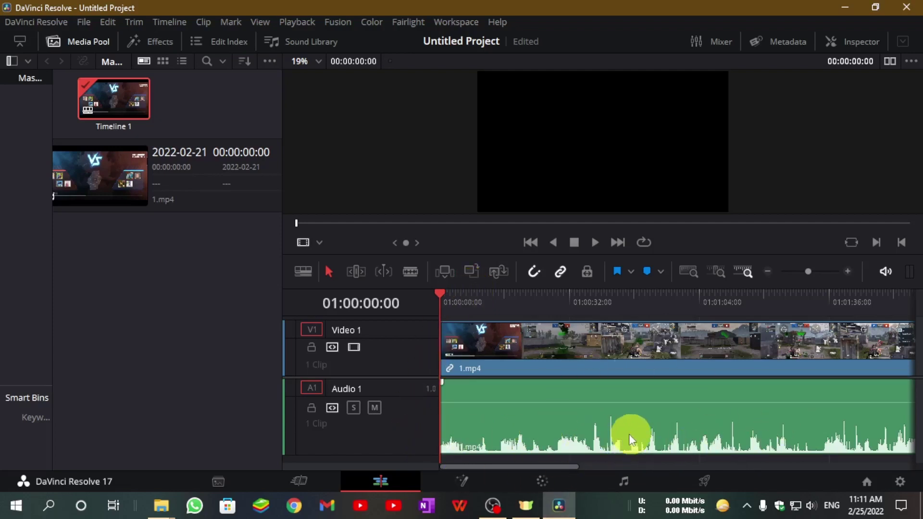
left_click(301, 266)
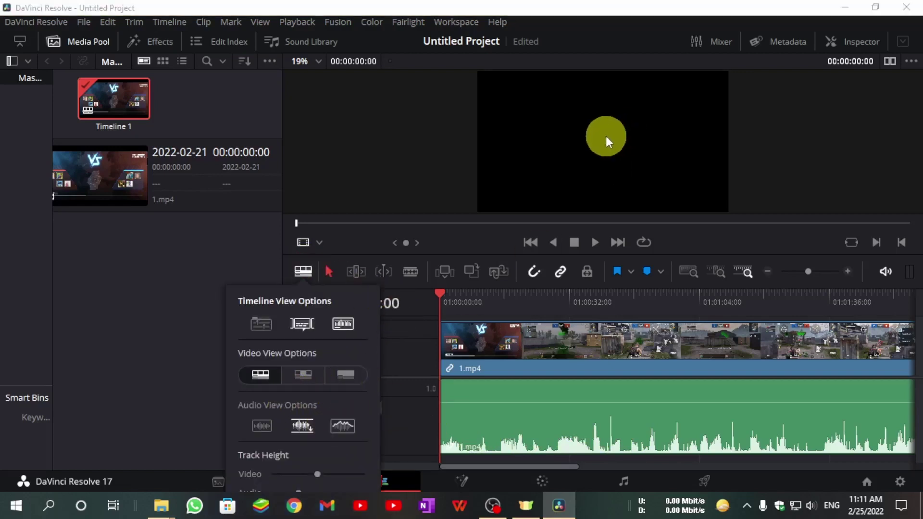